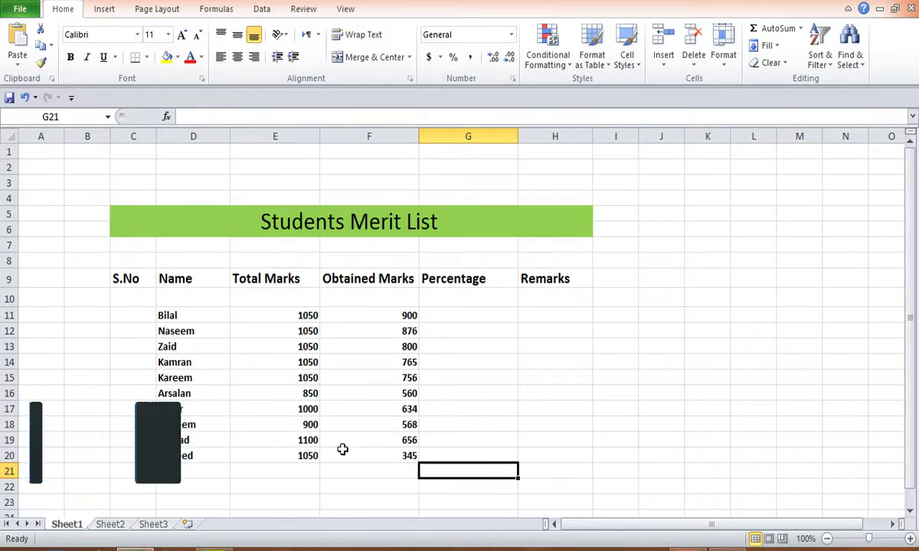
# - Walk through the S.No, Name, Total Marks, Obtained Marks, Percentage and Remarks headings
pyautogui.click(115, 280)
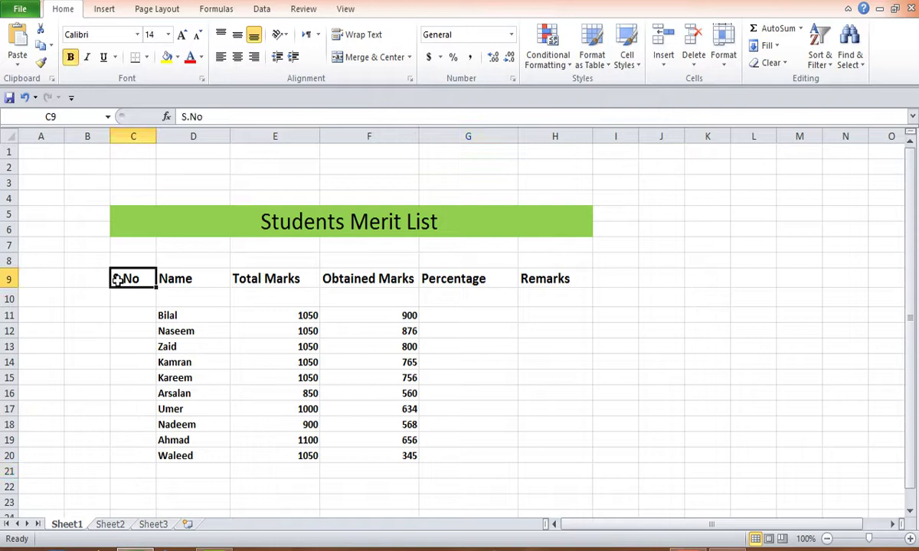
pyautogui.click(188, 275)
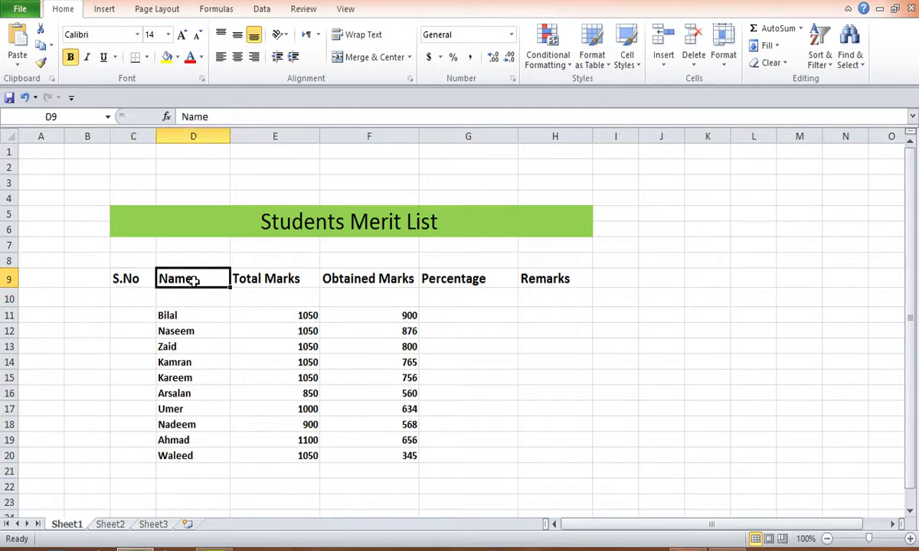
pyautogui.click(287, 285)
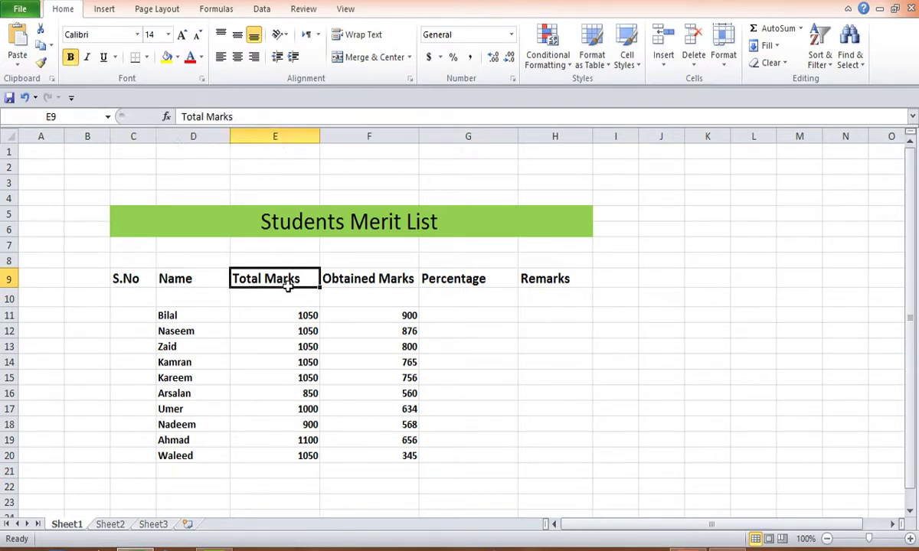
pyautogui.click(370, 284)
pyautogui.click(468, 283)
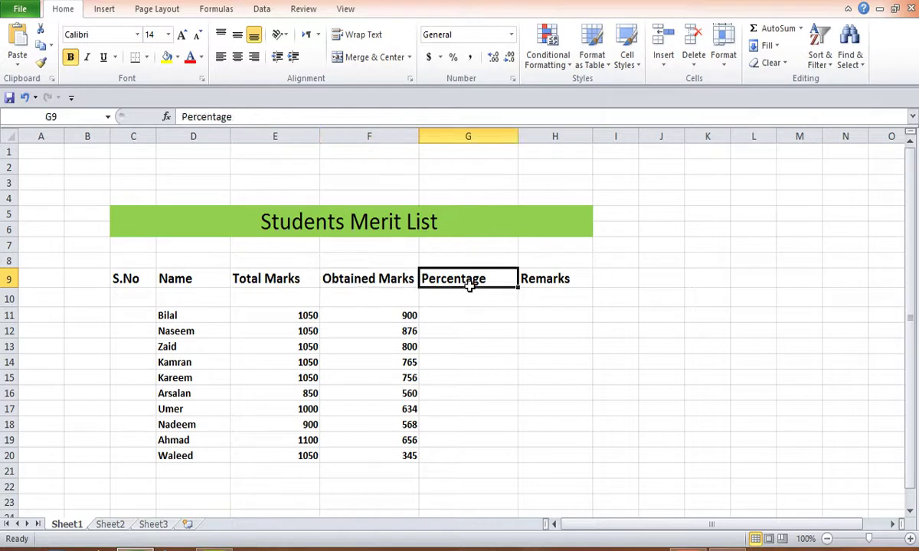
pyautogui.click(545, 282)
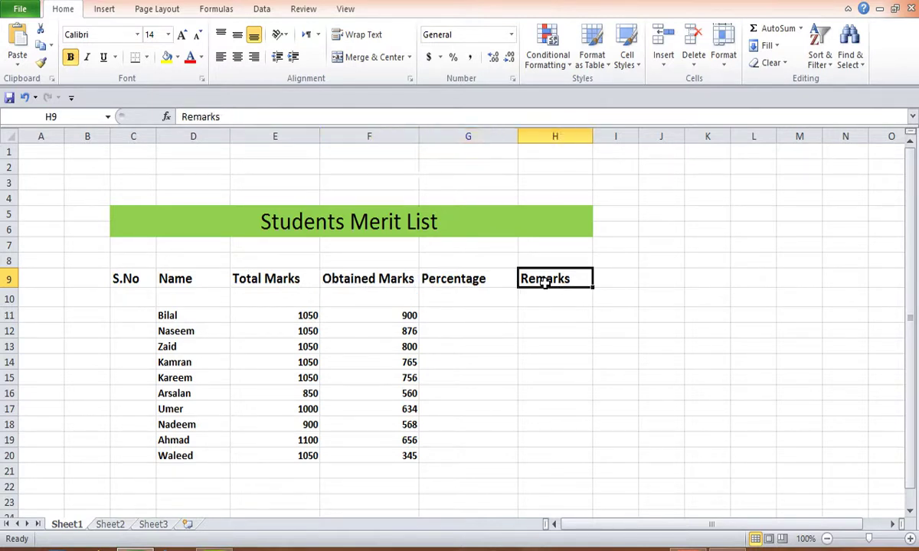
pyautogui.click(542, 314)
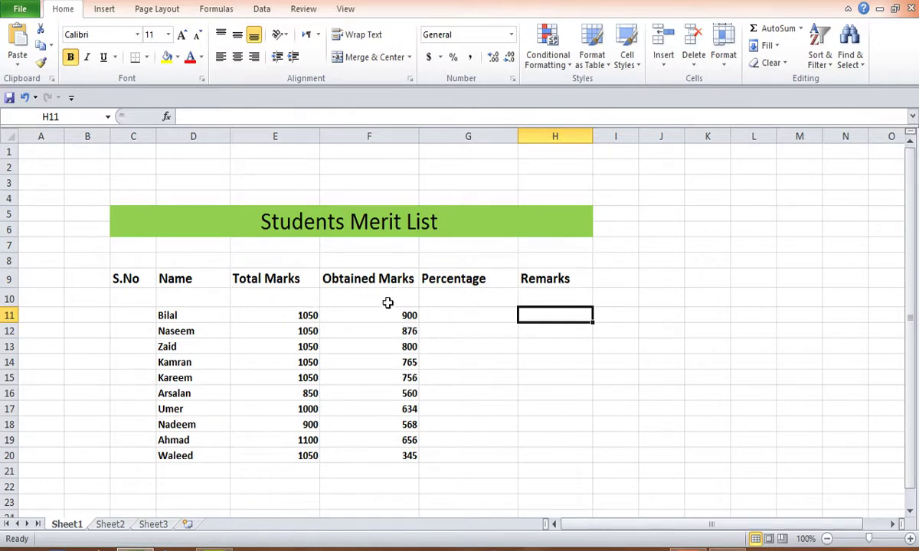
pyautogui.click(470, 315)
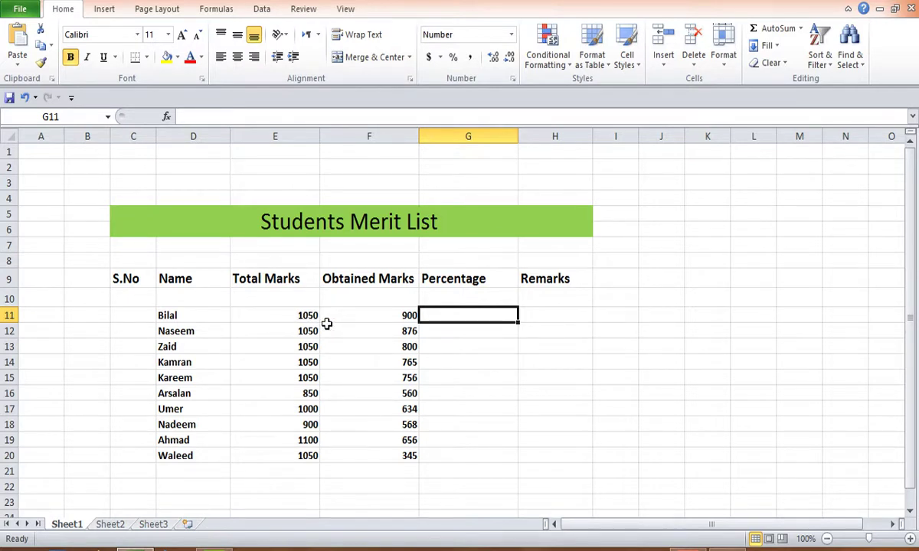
# - Compare the students' differing total marks (1050, 850, 900, 1100), returning to G11
pyautogui.click(309, 319)
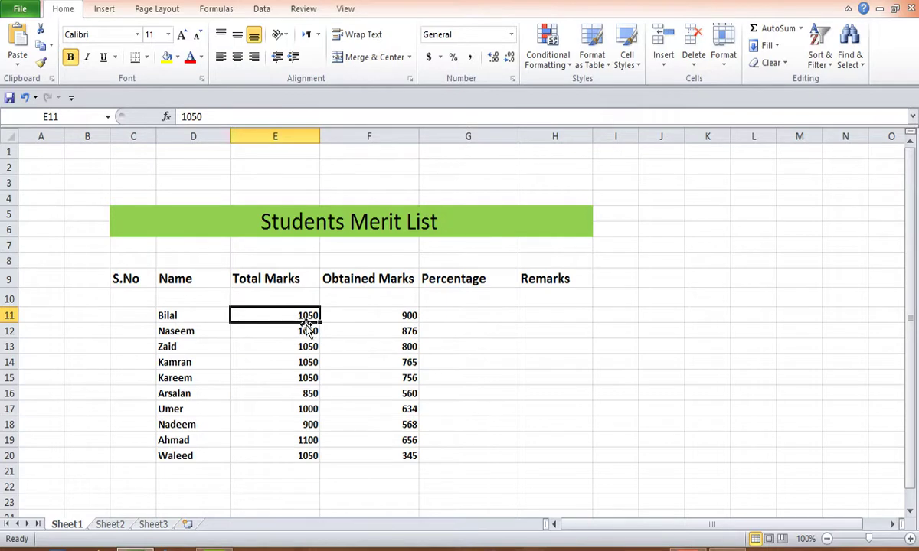
pyautogui.click(322, 397)
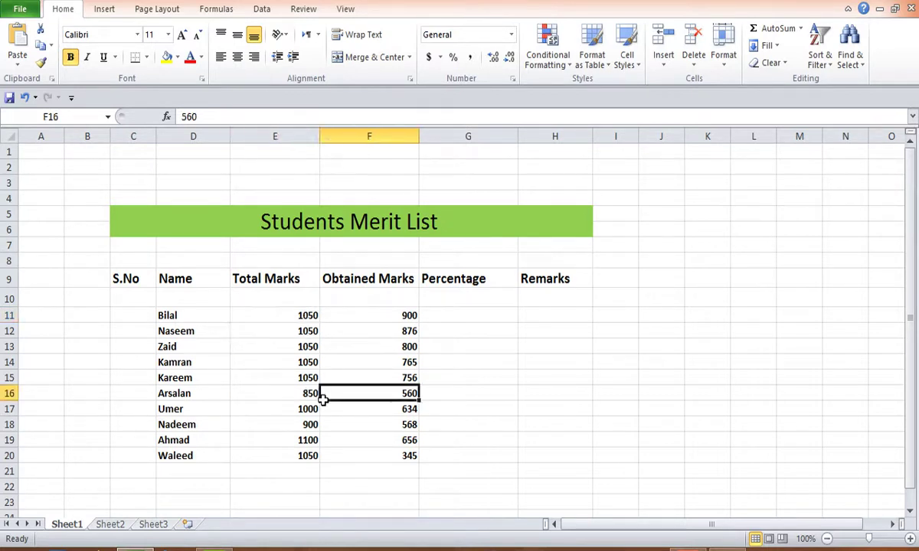
pyautogui.click(302, 397)
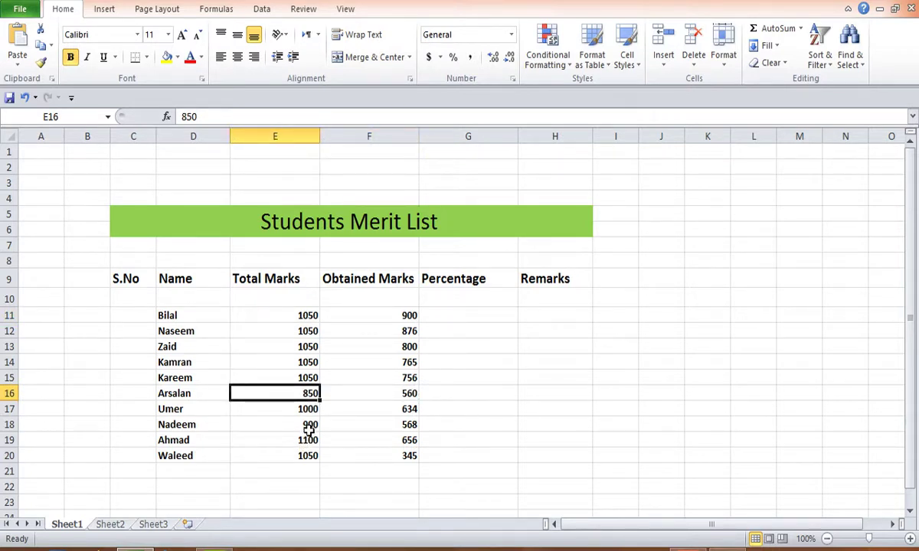
pyautogui.click(307, 424)
pyautogui.click(306, 441)
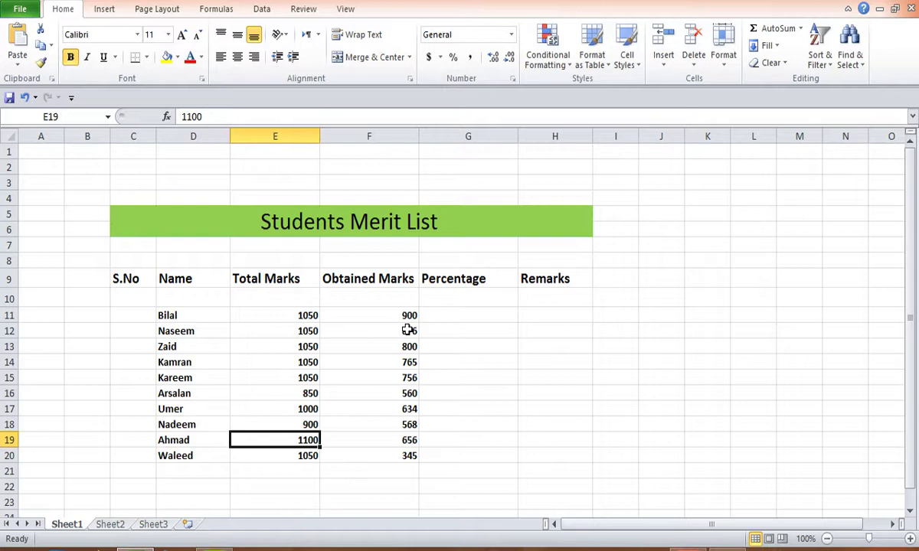
pyautogui.click(475, 319)
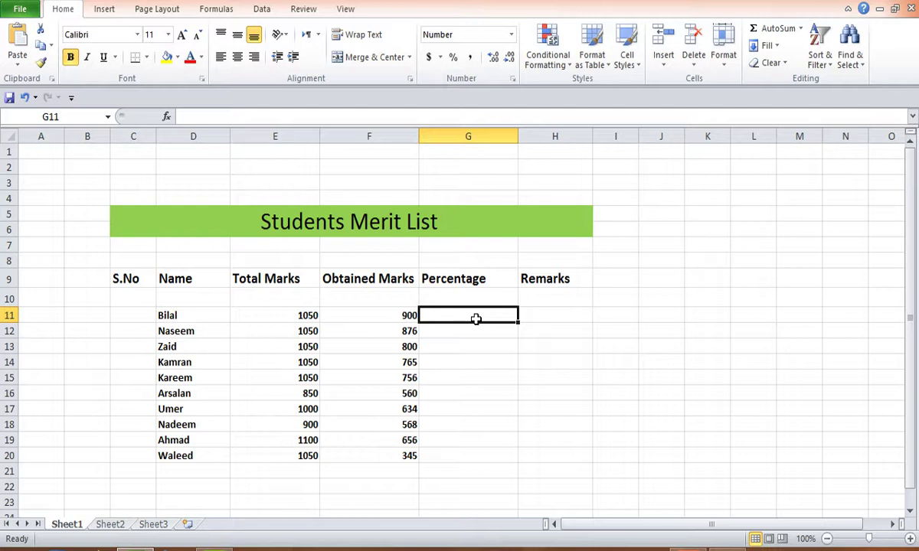
# - Enter the formula =F11/E11*100 in G11 for Bilal's percentage
pyautogui.write('=')
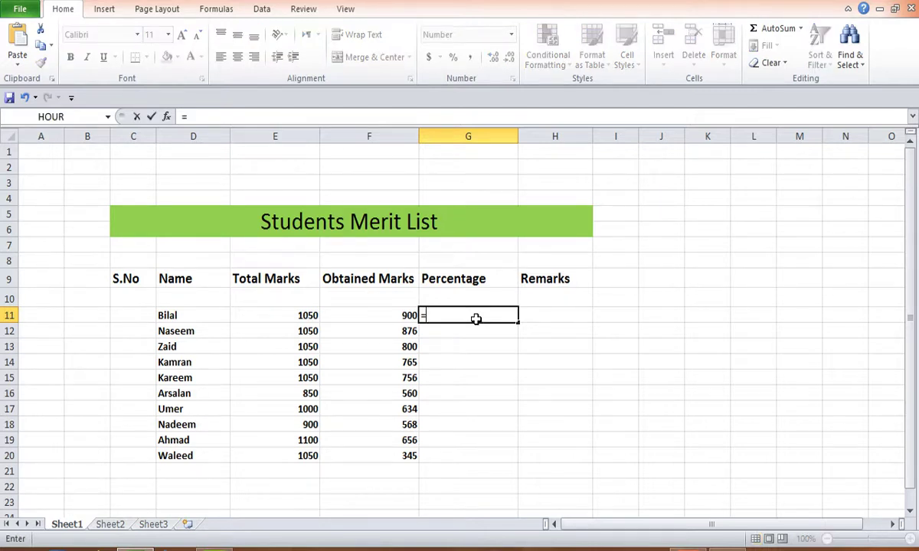
pyautogui.click(384, 318)
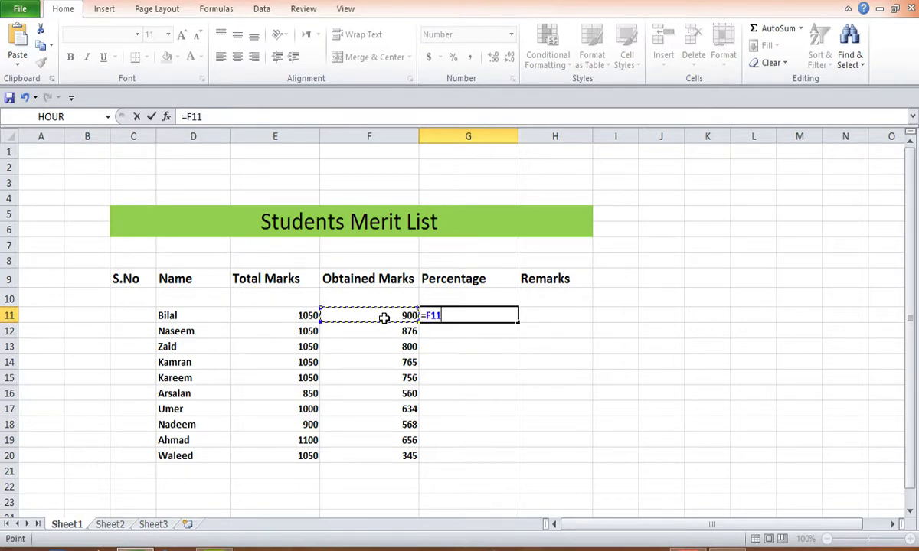
pyautogui.write('/')
pyautogui.click(303, 315)
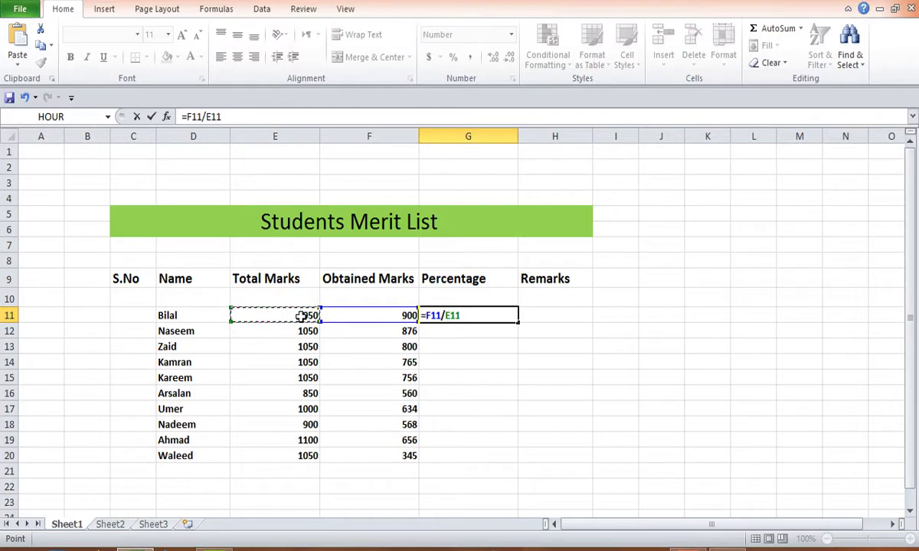
pyautogui.write('*')
pyautogui.write('100')
pyautogui.press('Return')
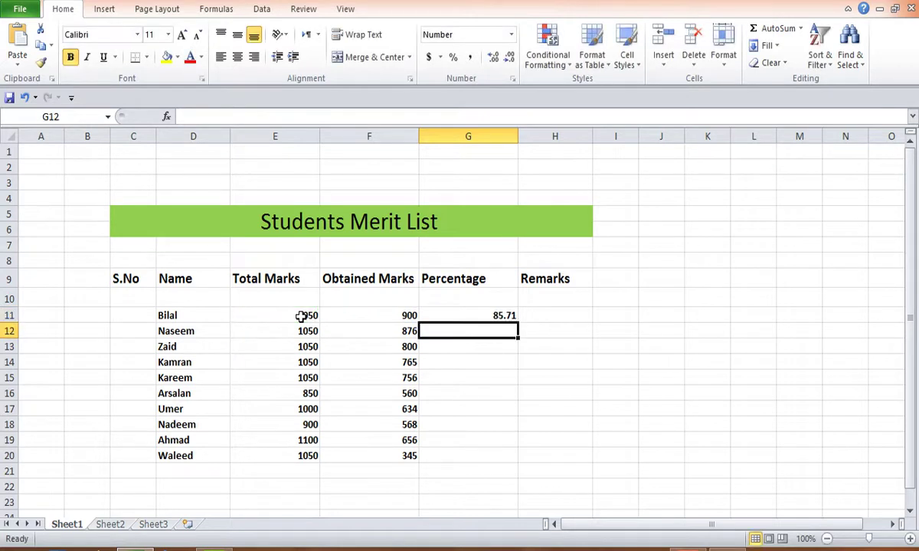
# - Fill the G11 percentage formula down through G20 for all ten students
pyautogui.click(511, 316)
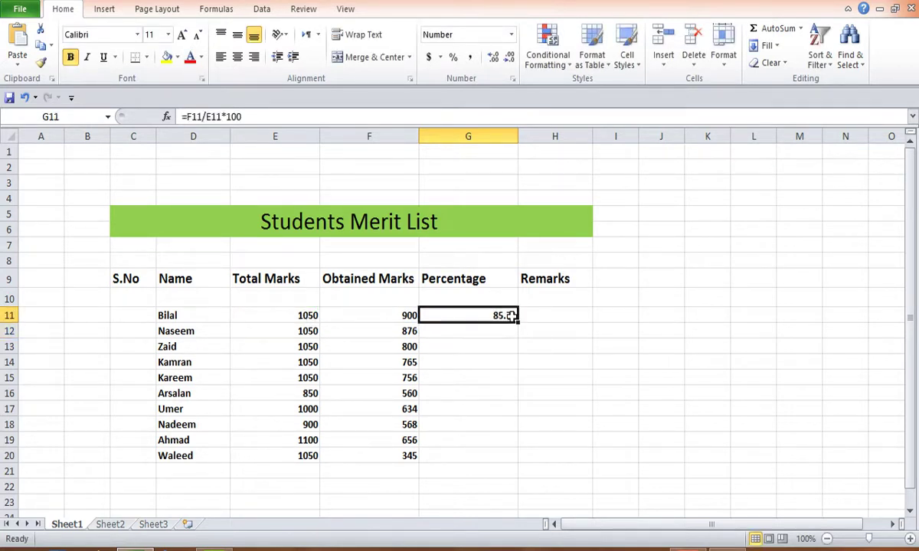
pyautogui.moveTo(519, 323); pyautogui.dragTo(514, 429)
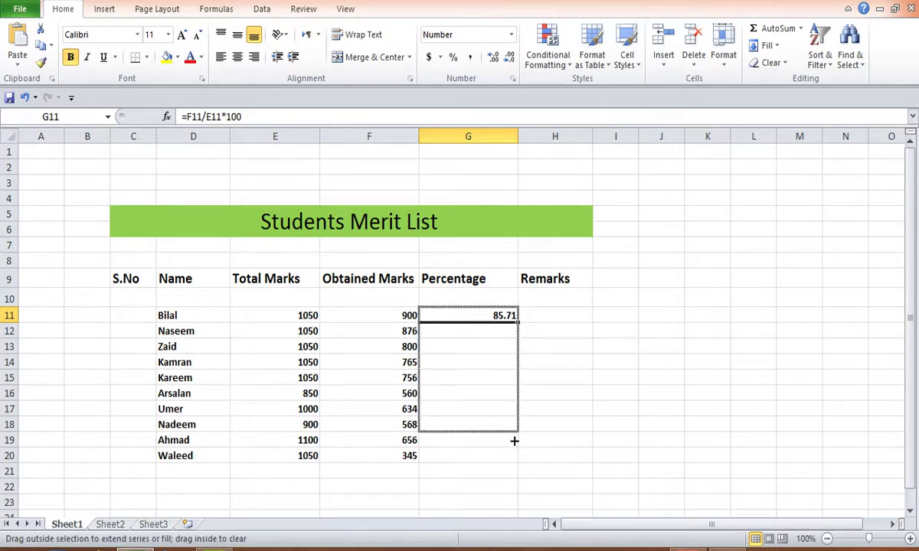
pyautogui.moveTo(514, 429); pyautogui.dragTo(517, 461)
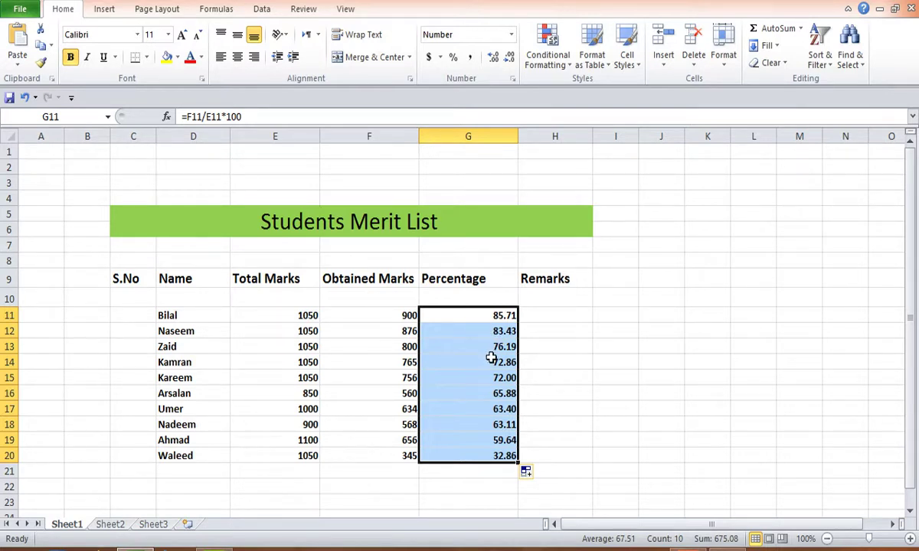
# - Sort the percentages largest to smallest, expanding the selection to whole rows
pyautogui.click(822, 55)
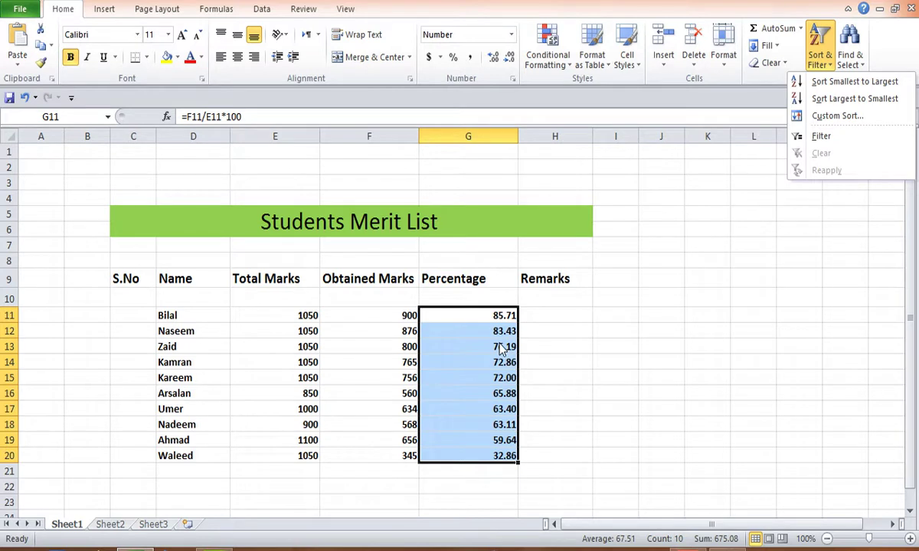
pyautogui.click(877, 99)
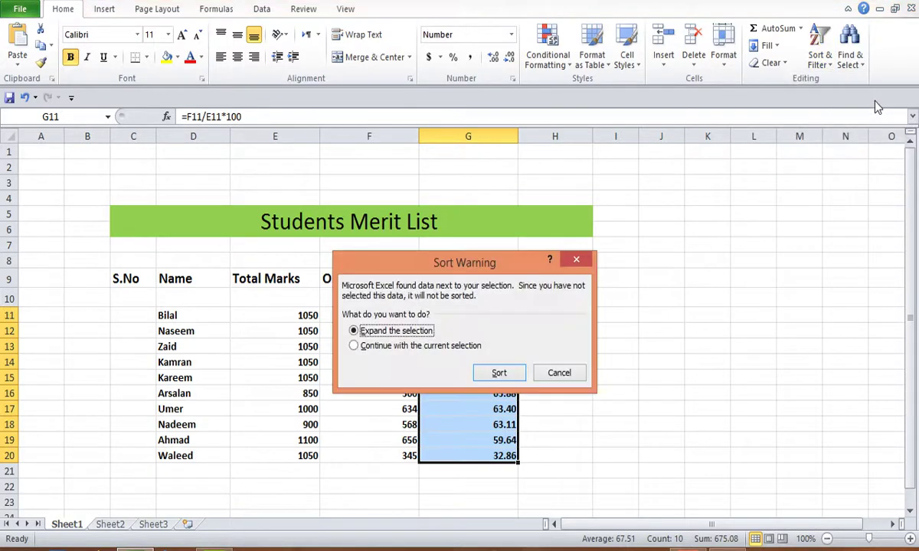
pyautogui.click(521, 375)
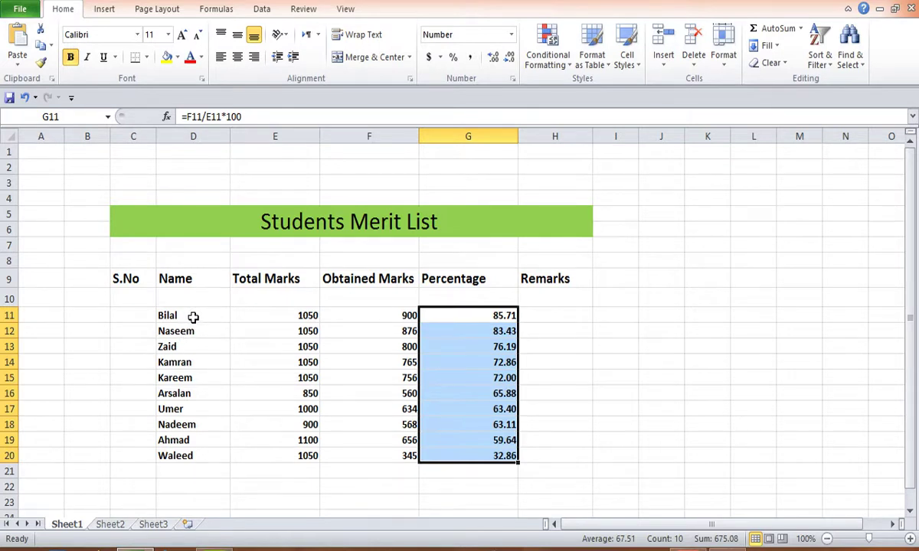
# - Select the names in D11:D20 and sort A to Z with the selection expanded
pyautogui.click(192, 316)
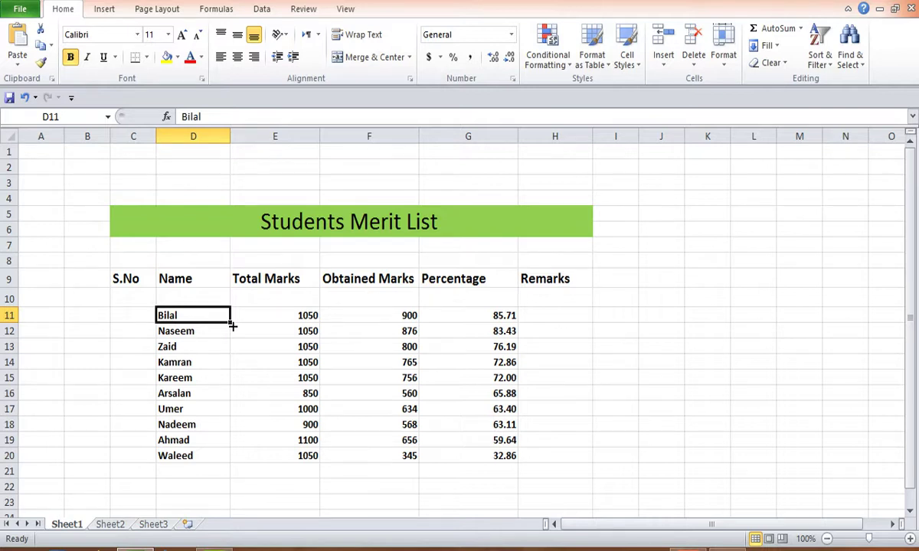
pyautogui.hotkey('shift', 'Down')
pyautogui.hotkey('shift', 'Down')
pyautogui.hotkey('shift', 'Down')
pyautogui.hotkey('shift', 'Down')
pyautogui.hotkey('shift', 'Down')
pyautogui.hotkey('shift', 'Down')
pyautogui.hotkey('shift', 'Down')
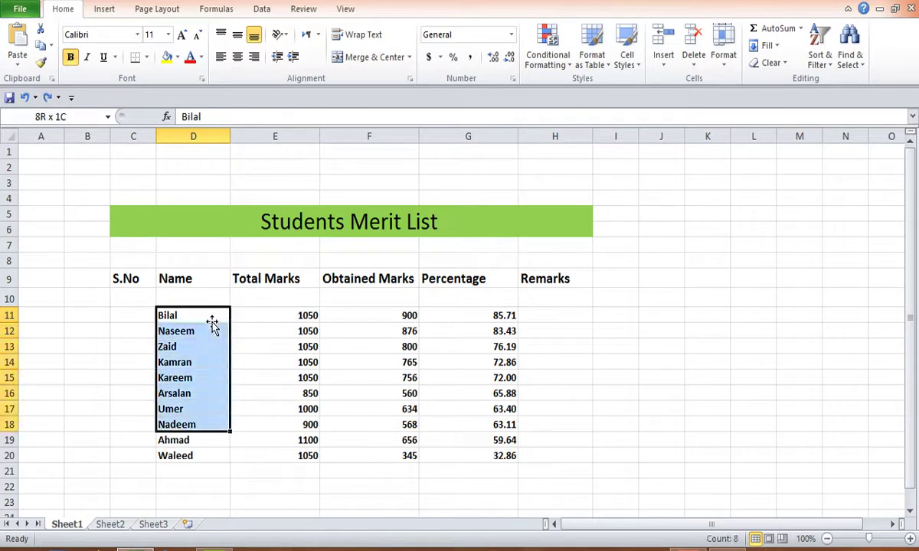
pyautogui.hotkey('shift', 'Down')
pyautogui.hotkey('shift', 'Down')
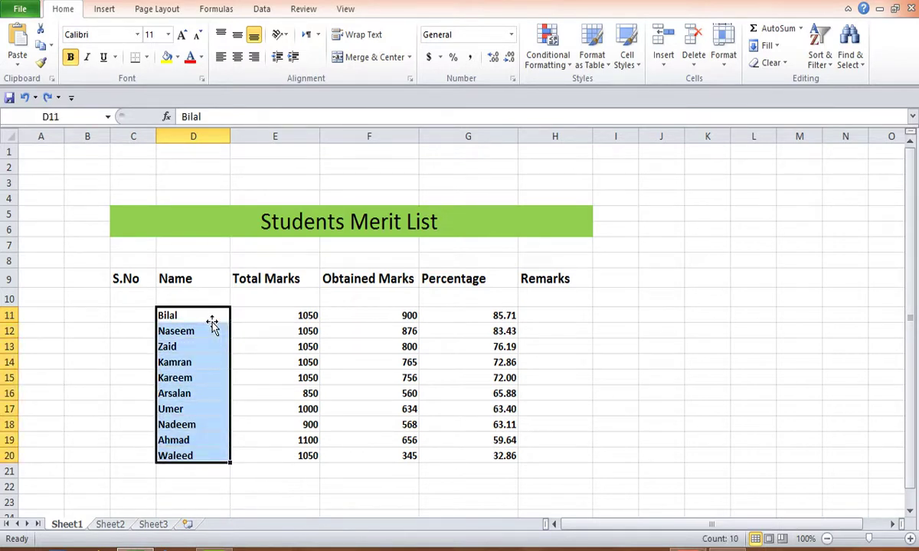
pyautogui.click(826, 71)
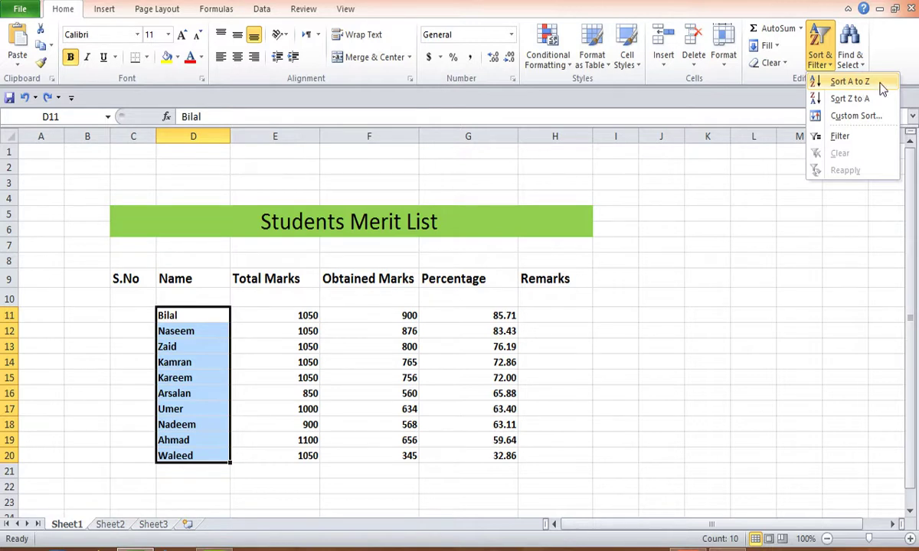
pyautogui.click(881, 84)
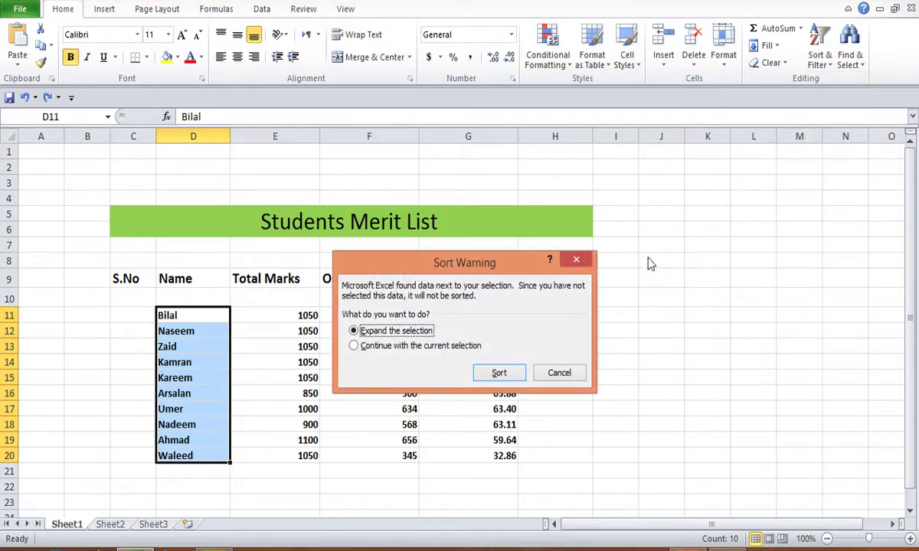
pyautogui.click(520, 378)
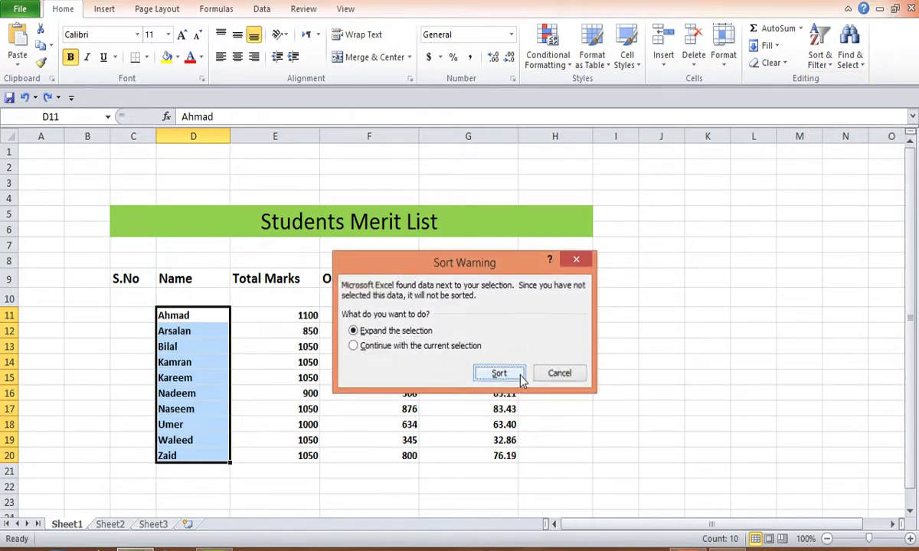
pyautogui.click(206, 319)
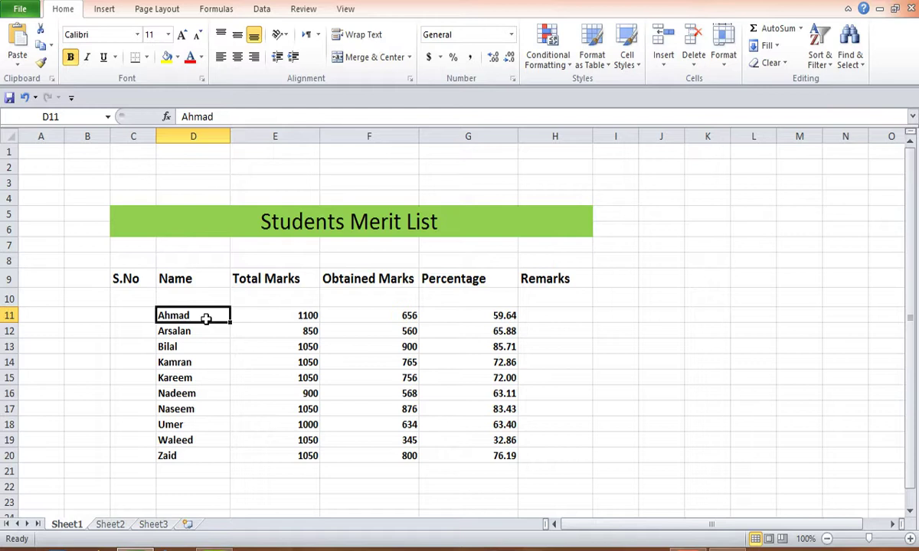
# - Undo the A-to-Z name sort with Ctrl+Z and select cell C11
pyautogui.hotkey('ctrl', 'z')
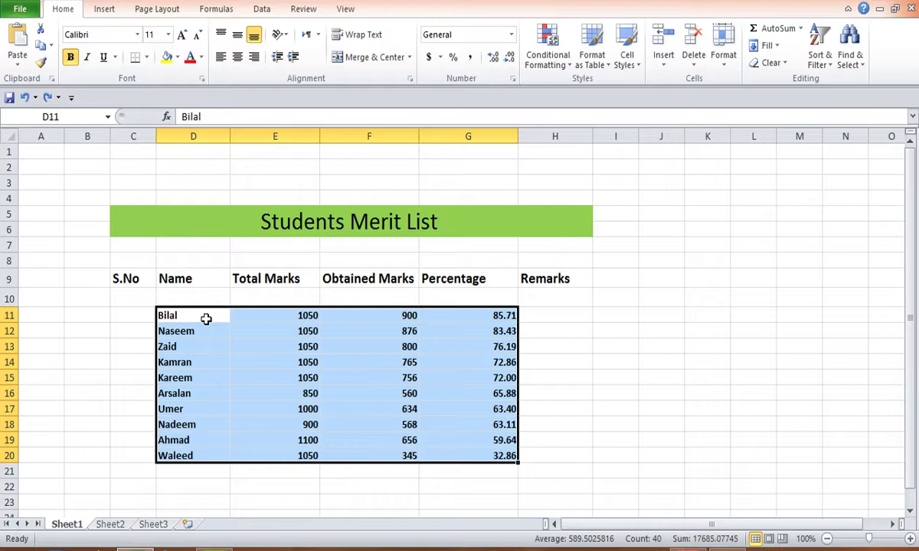
pyautogui.click(145, 317)
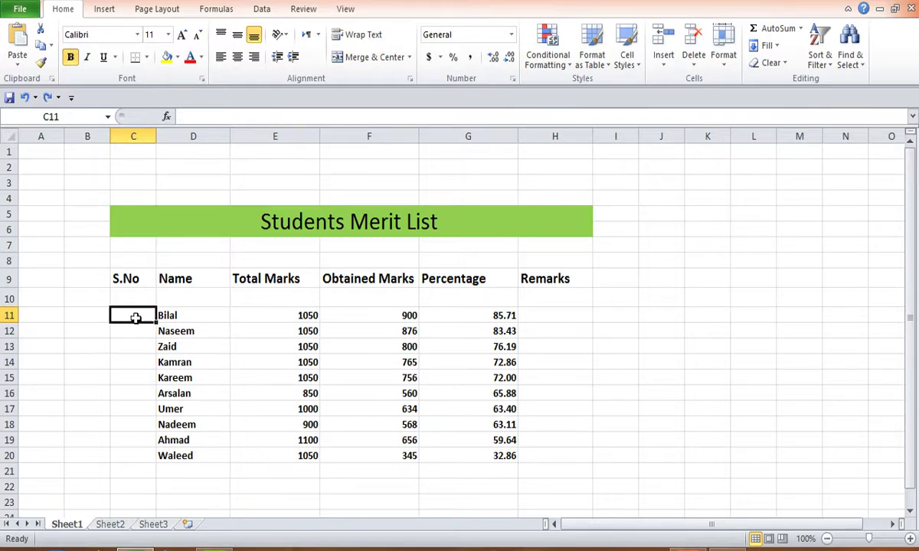
# - Fill C11:C20 with the series 1–10 via Fill Series, then select the top five students' rows
pyautogui.write('1')
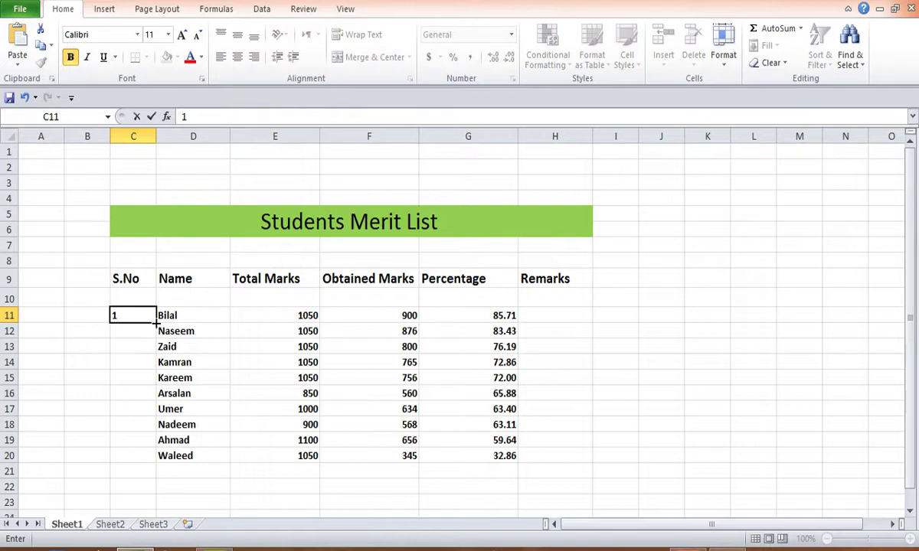
pyautogui.click(156, 323)
pyautogui.moveTo(155, 322); pyautogui.dragTo(154, 464)
pyautogui.click(179, 476)
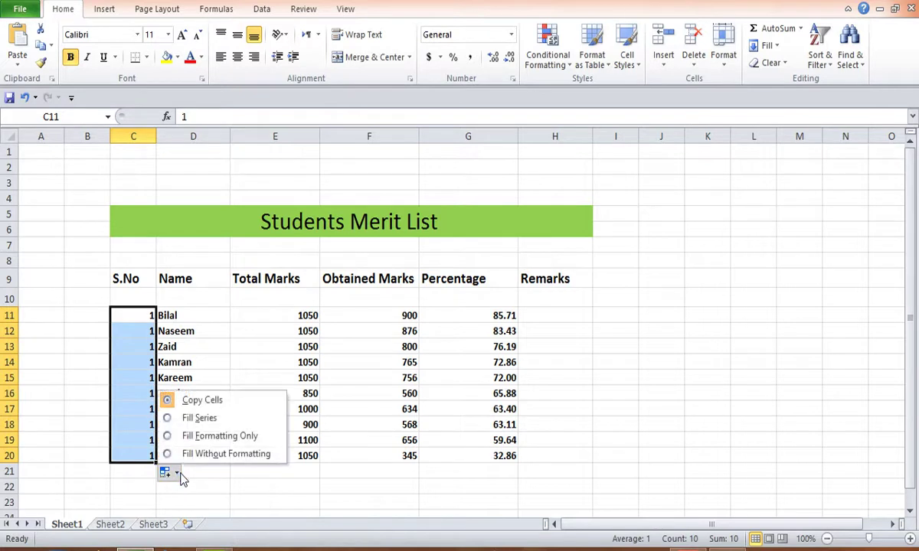
pyautogui.click(195, 426)
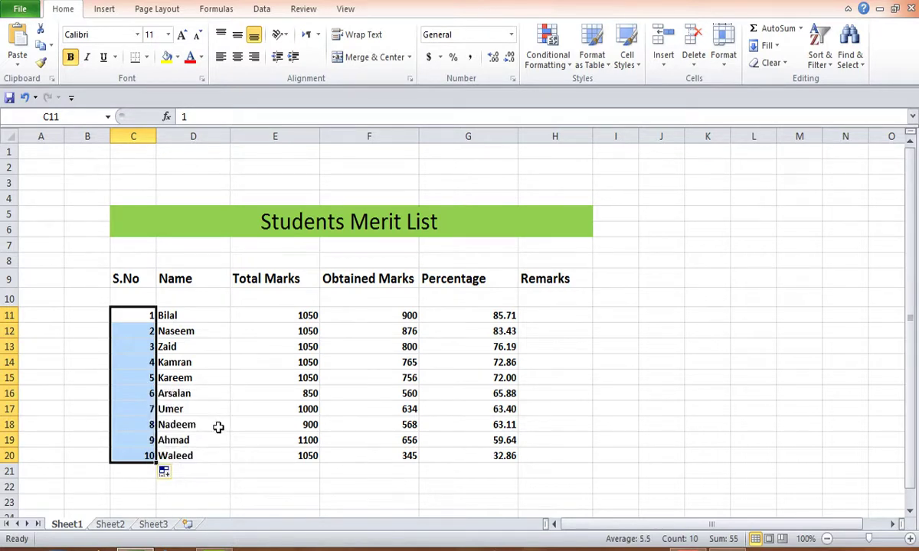
pyautogui.click(237, 438)
pyautogui.moveTo(126, 377)
pyautogui.mouseDown()
pyautogui.moveTo(410, 345)
pyautogui.moveTo(492, 314)
pyautogui.mouseUp()
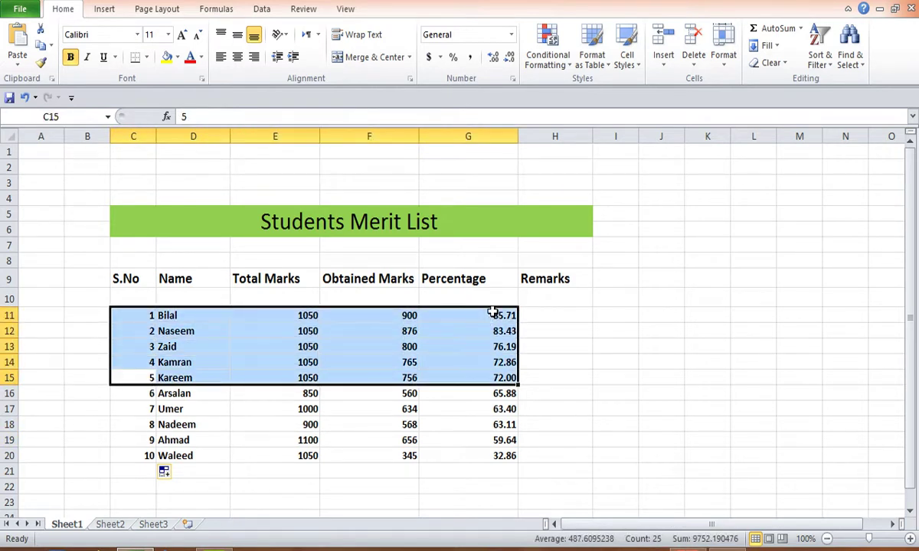